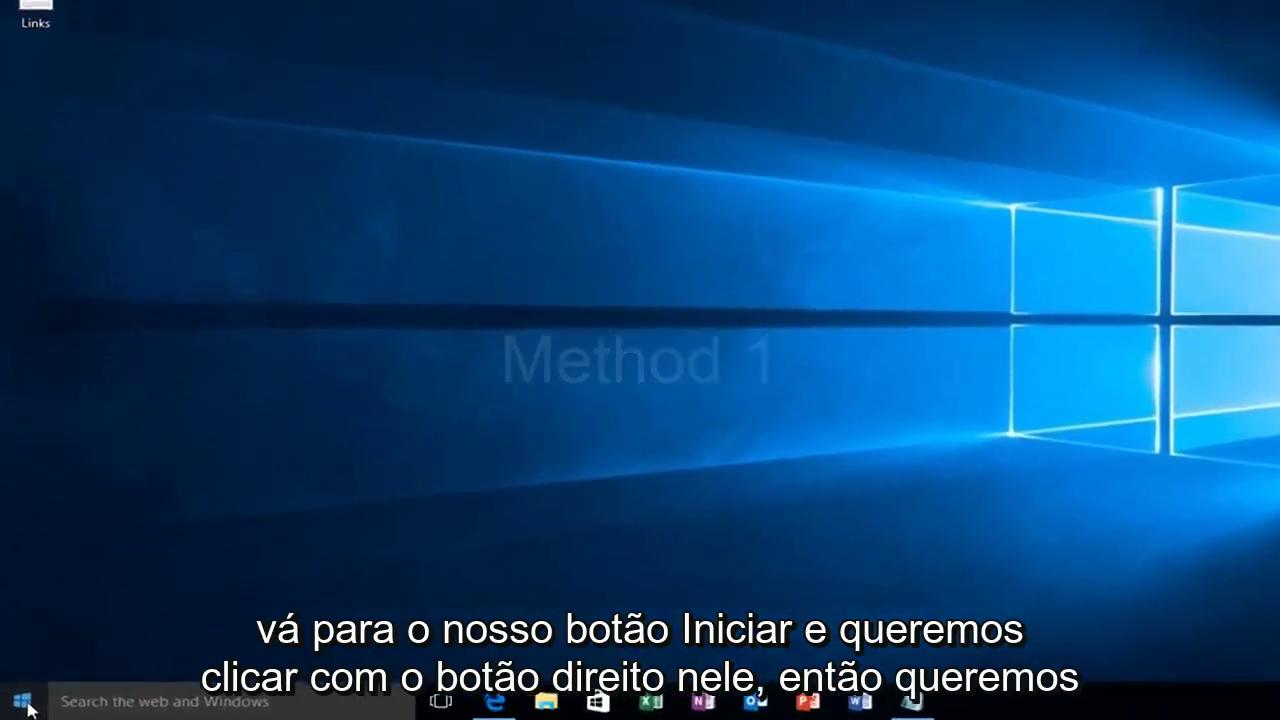
Reset the Windows Store by running WSReset.exe from the Run box
right_click(22, 705)
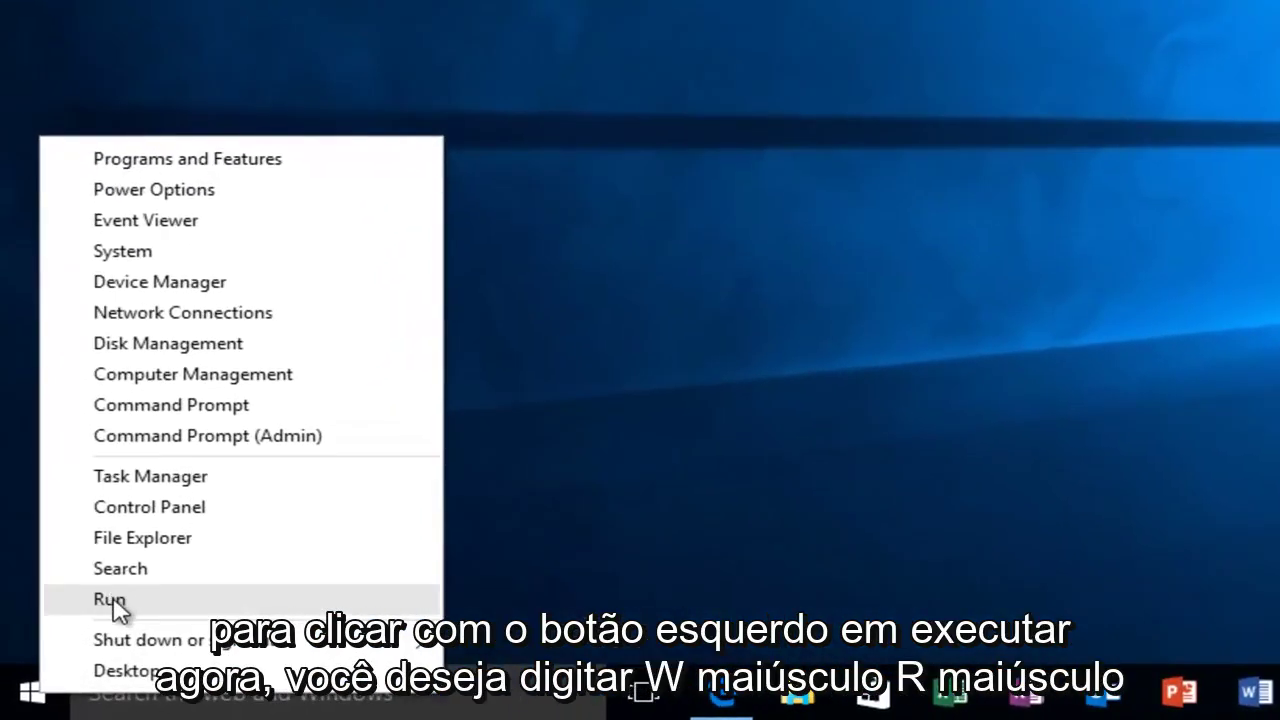
click(112, 599)
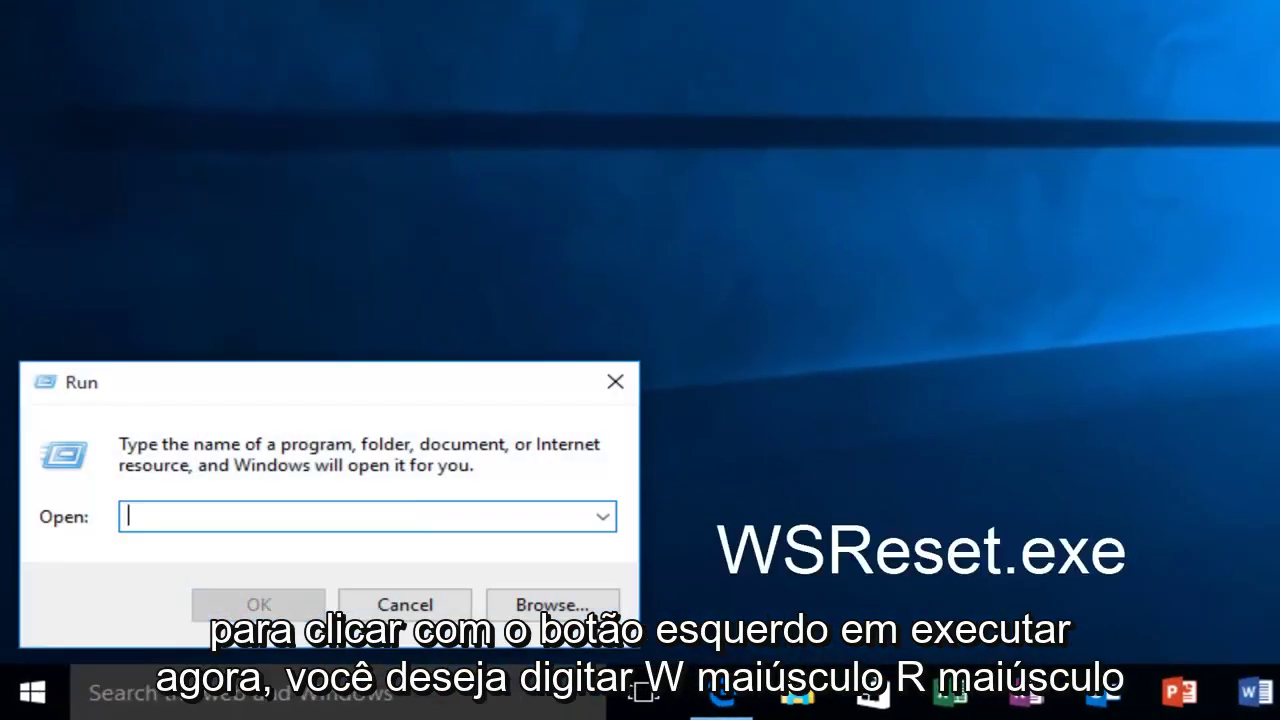
text(W)
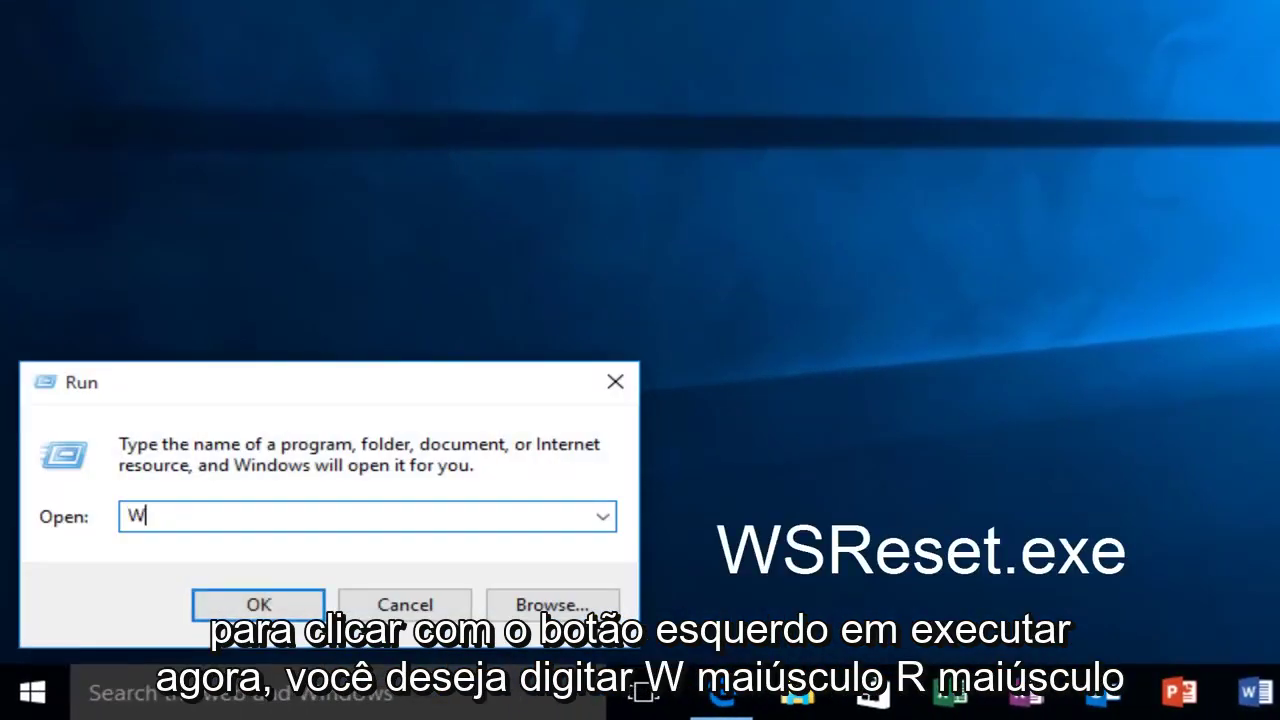
text(SReset)
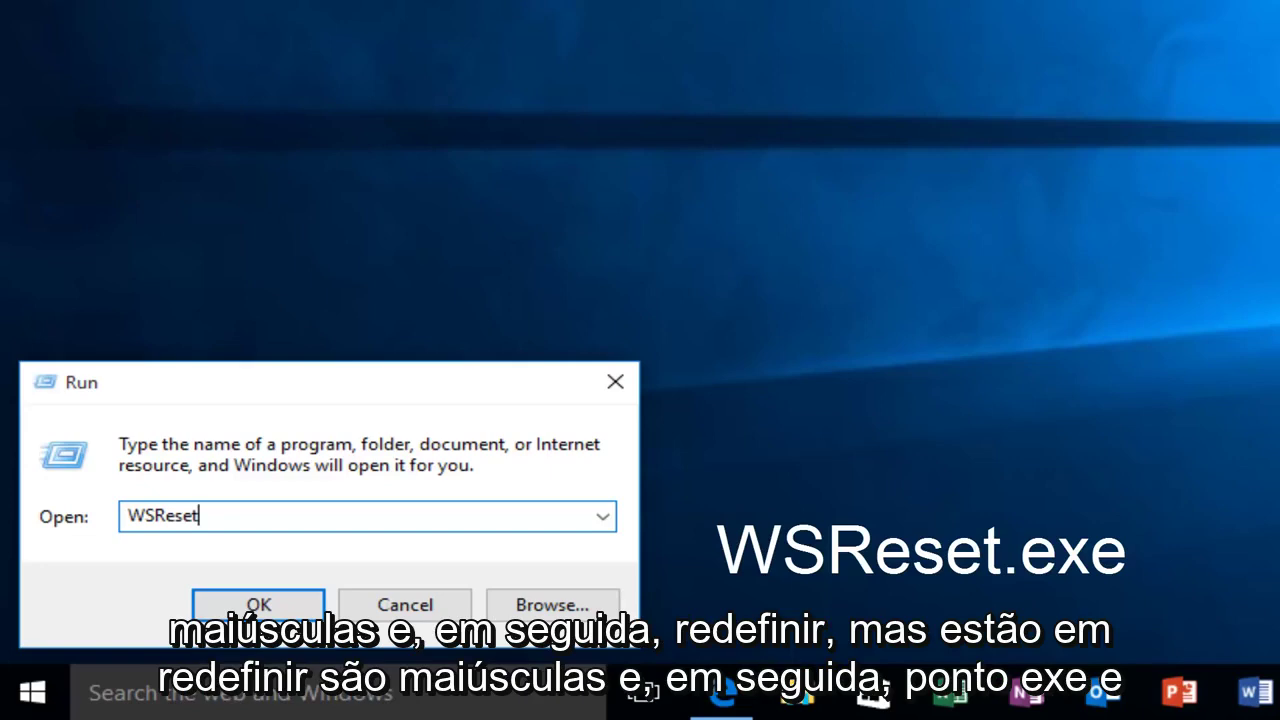
text(exe)
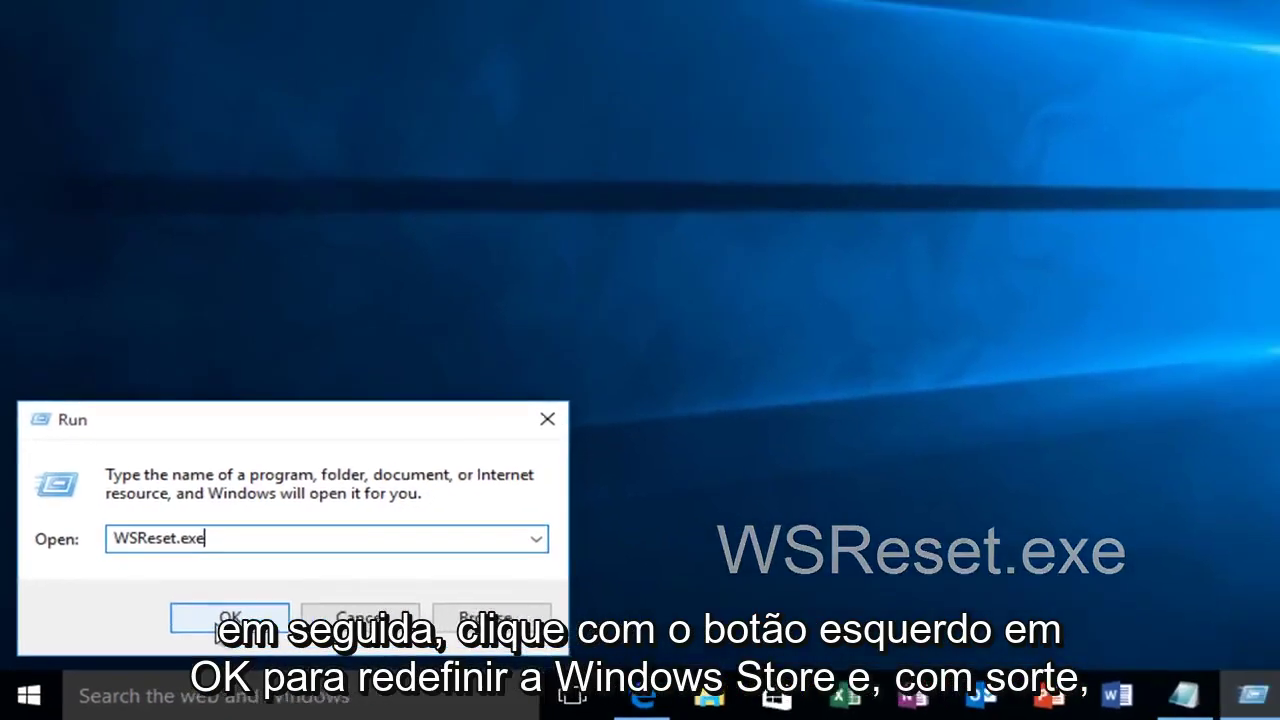
click(252, 610)
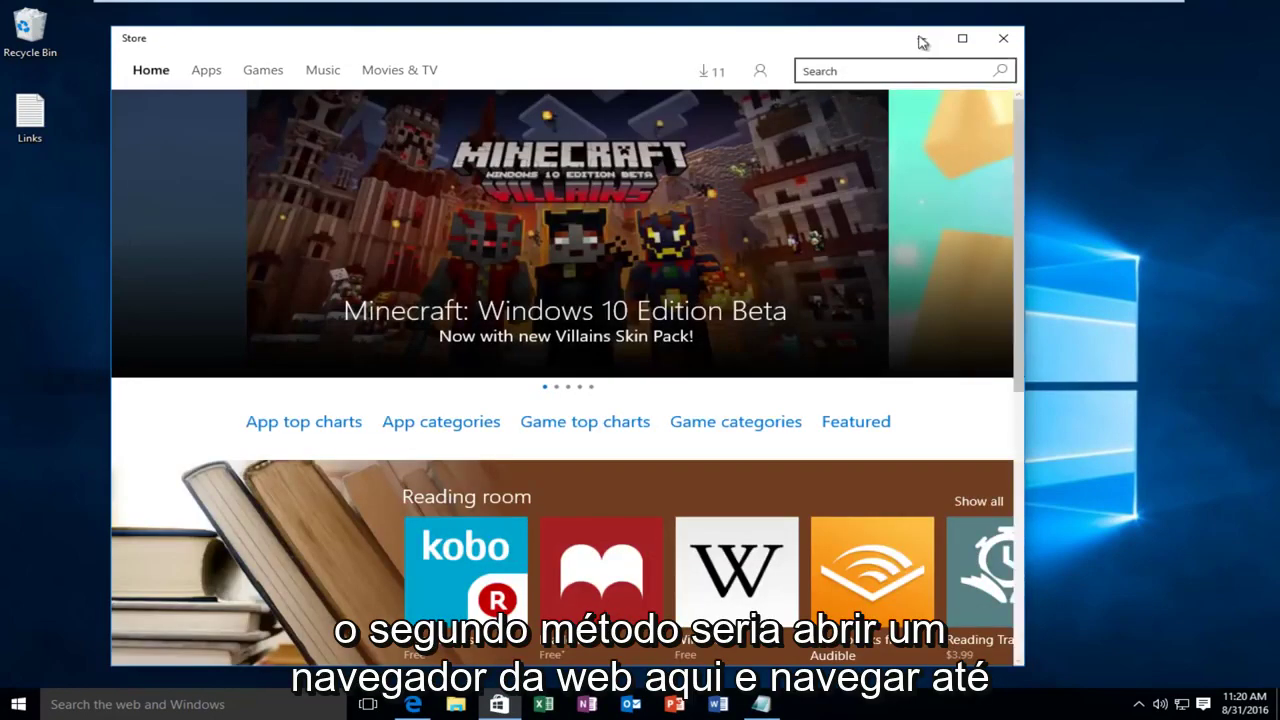
Close the Store, then download and launch Appsdiagnostic10.diagcab from Edge's Windows apps troubleshooter page
click(1003, 38)
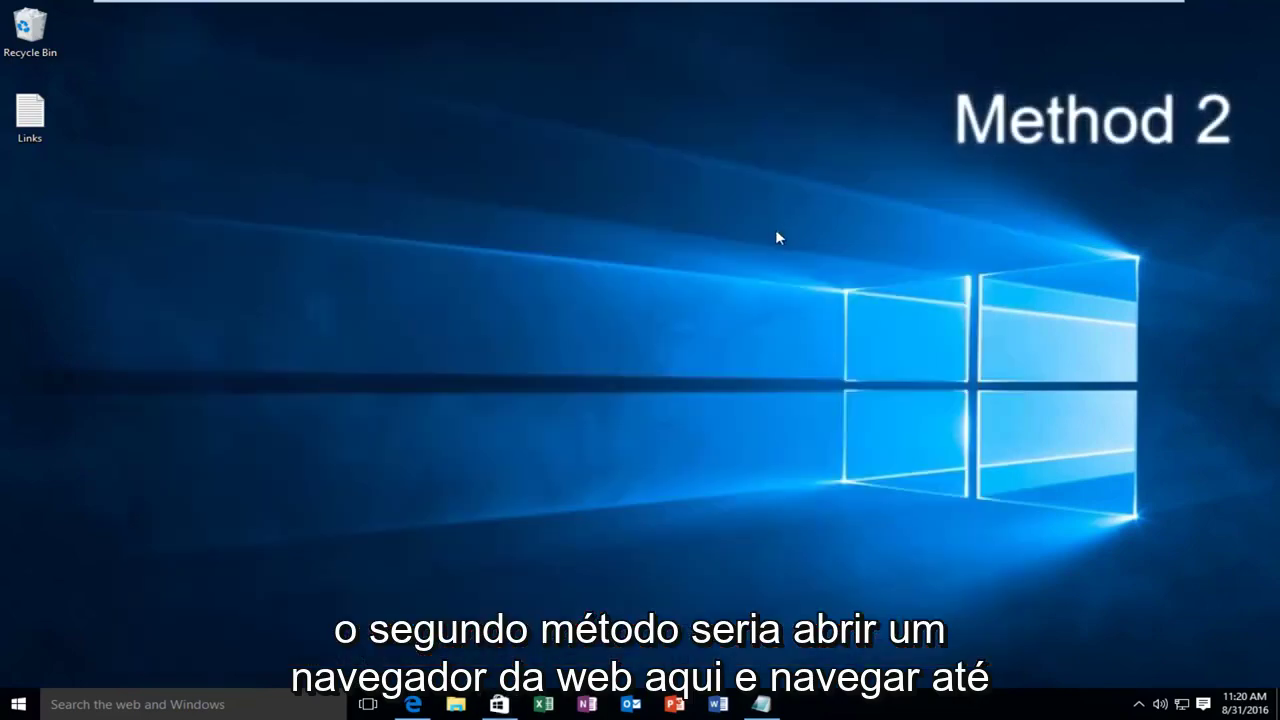
click(413, 704)
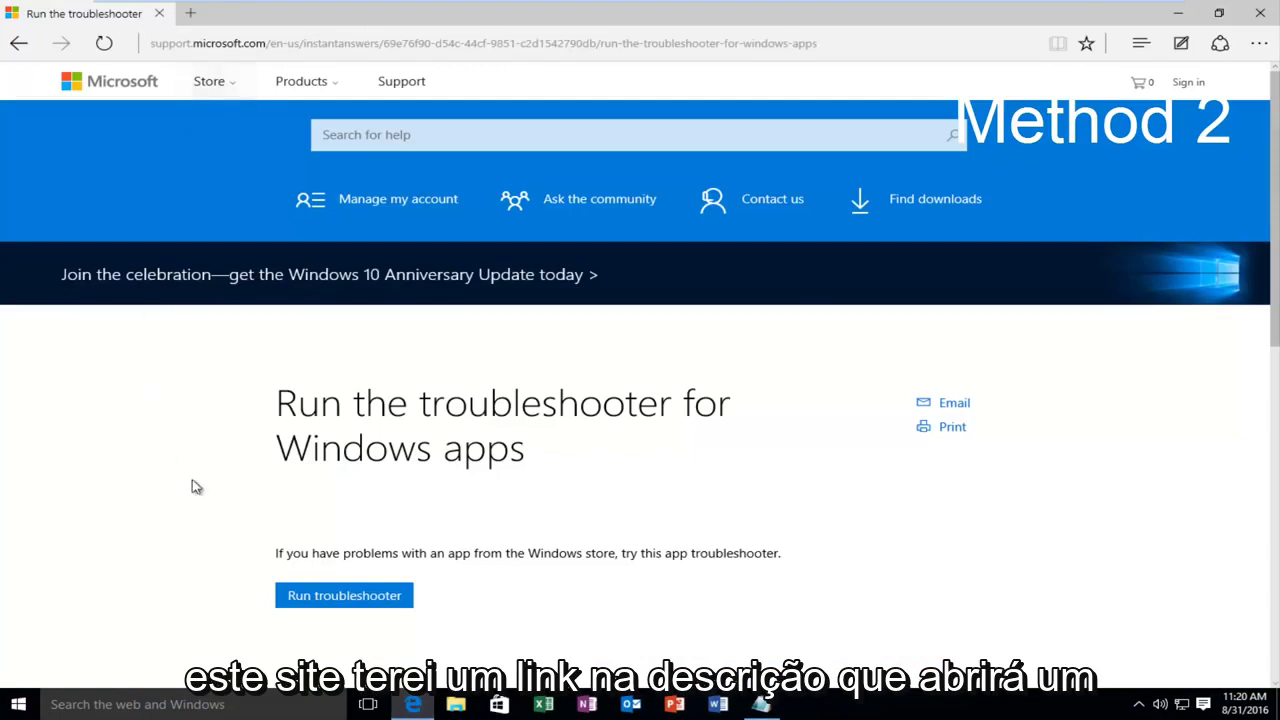
scroll(197, 435, down, 1)
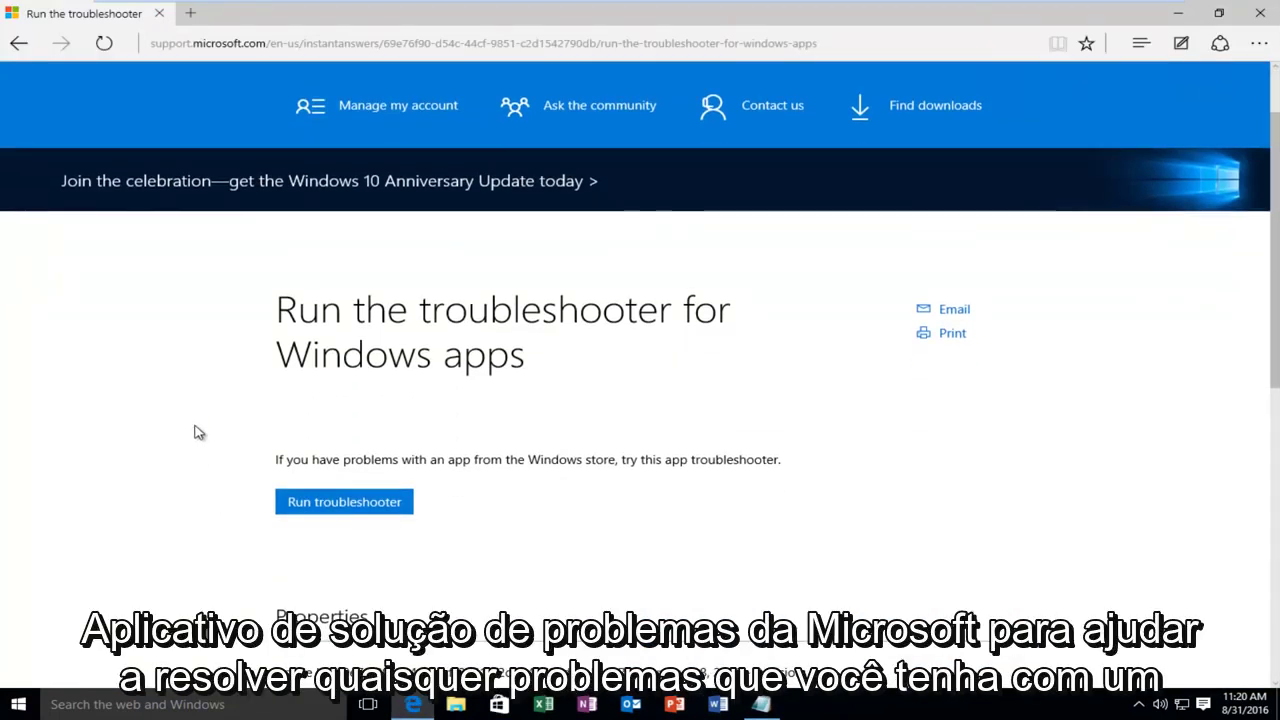
scroll(187, 418, down, 1)
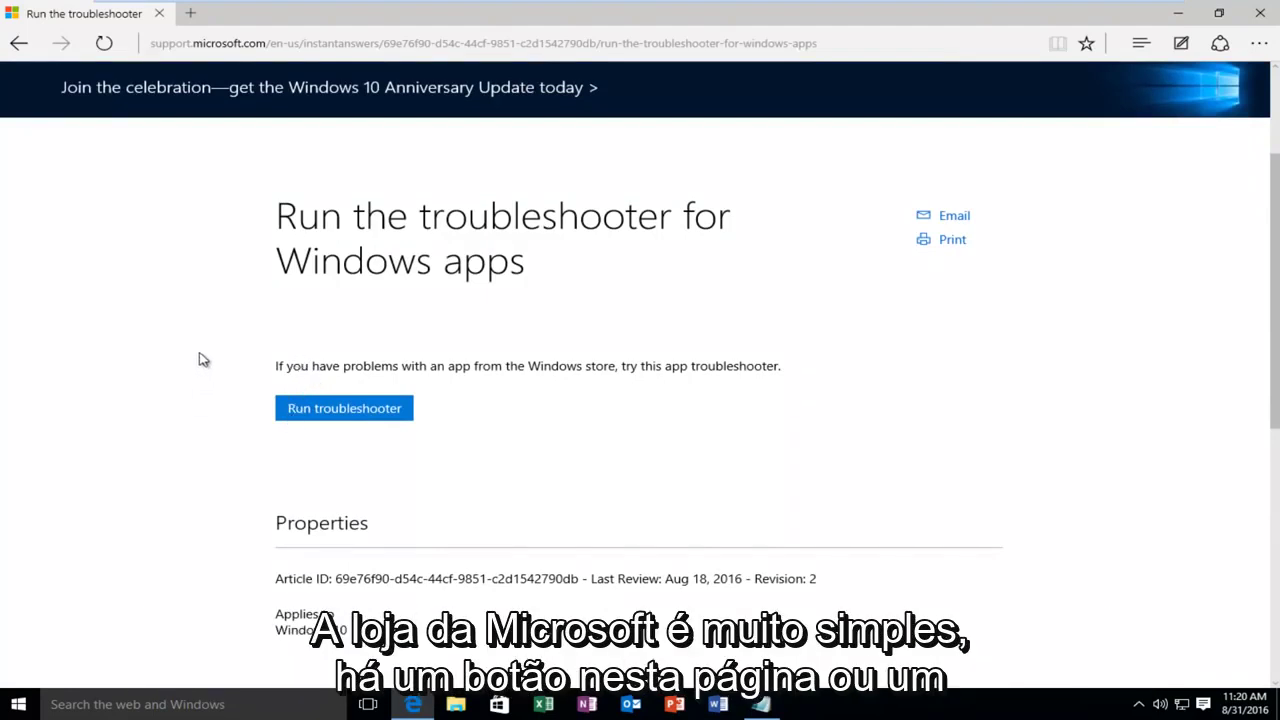
scroll(383, 380, up, 2)
scroll(326, 398, down, 2)
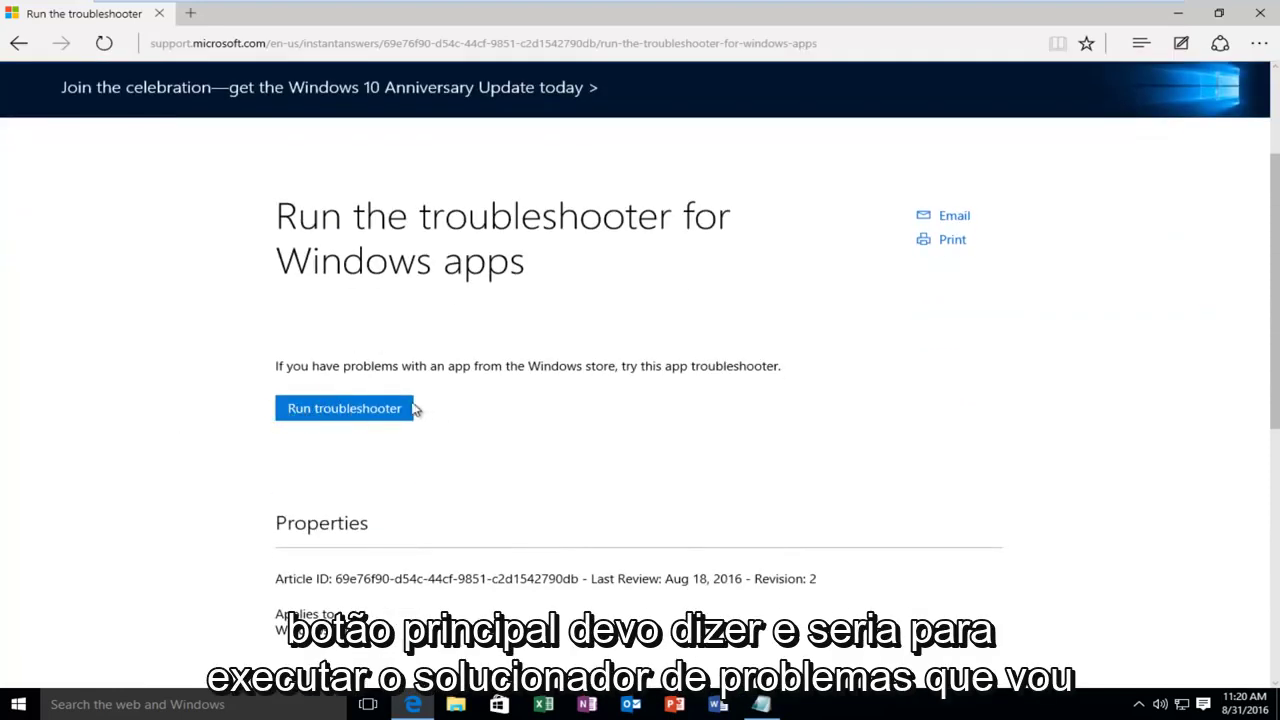
click(311, 415)
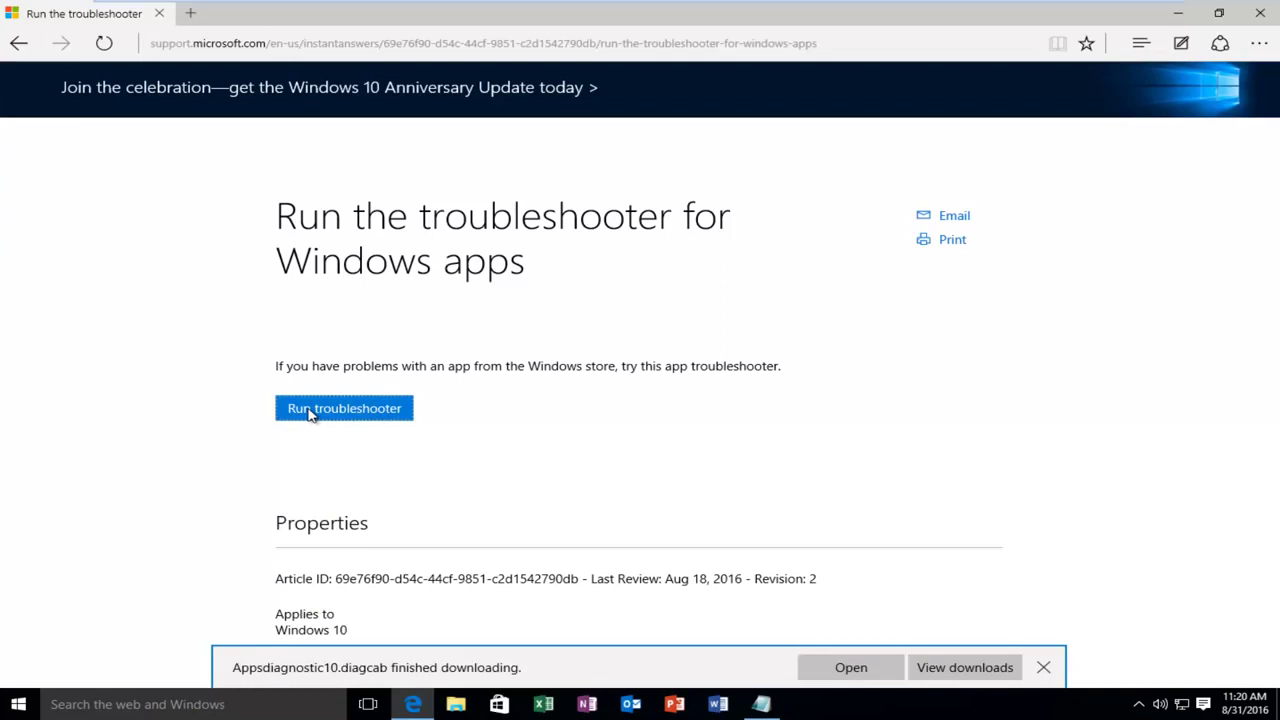
click(831, 664)
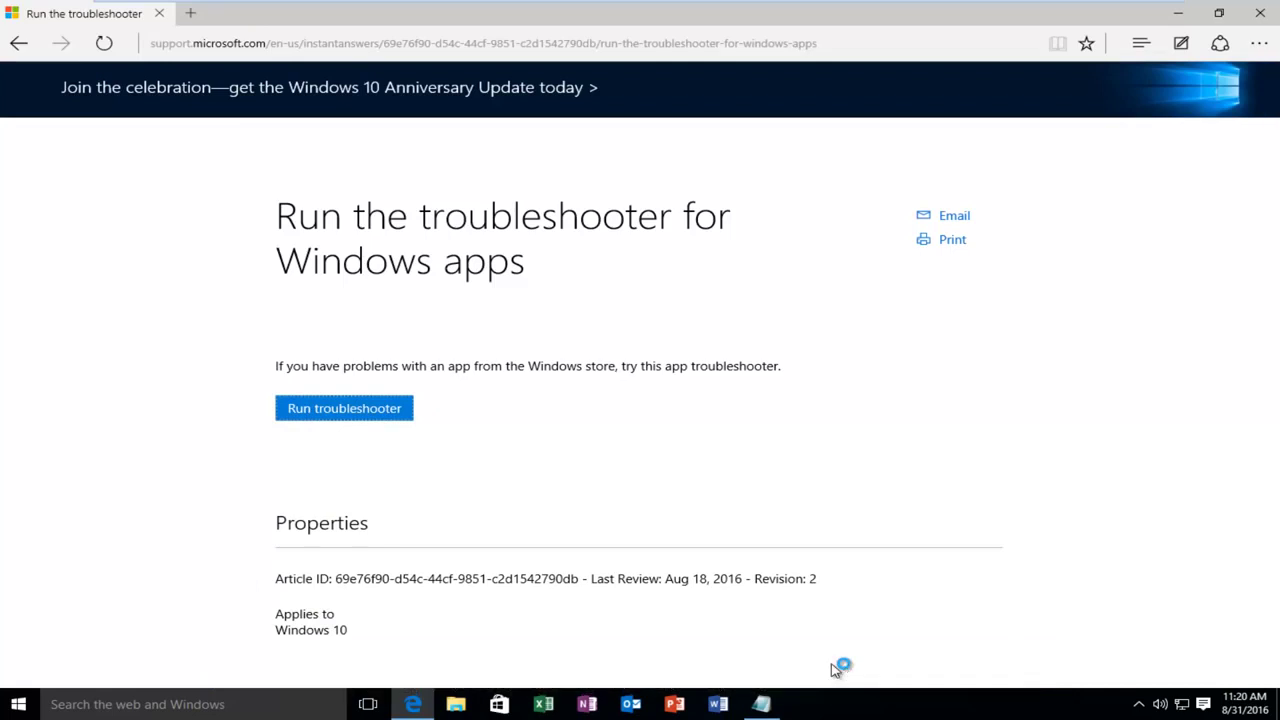
Minimize Edge and run the Store Apps troubleshooter past the Microsoft account notice, then close it
click(1188, 14)
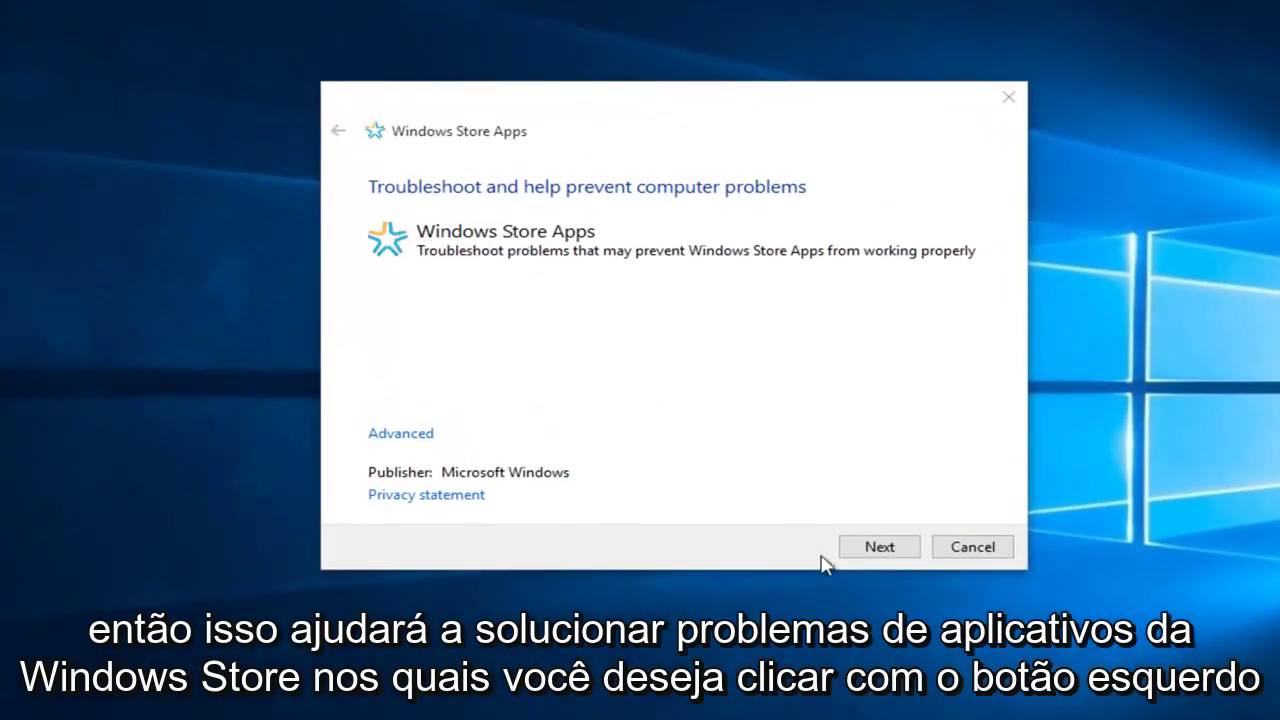
click(874, 562)
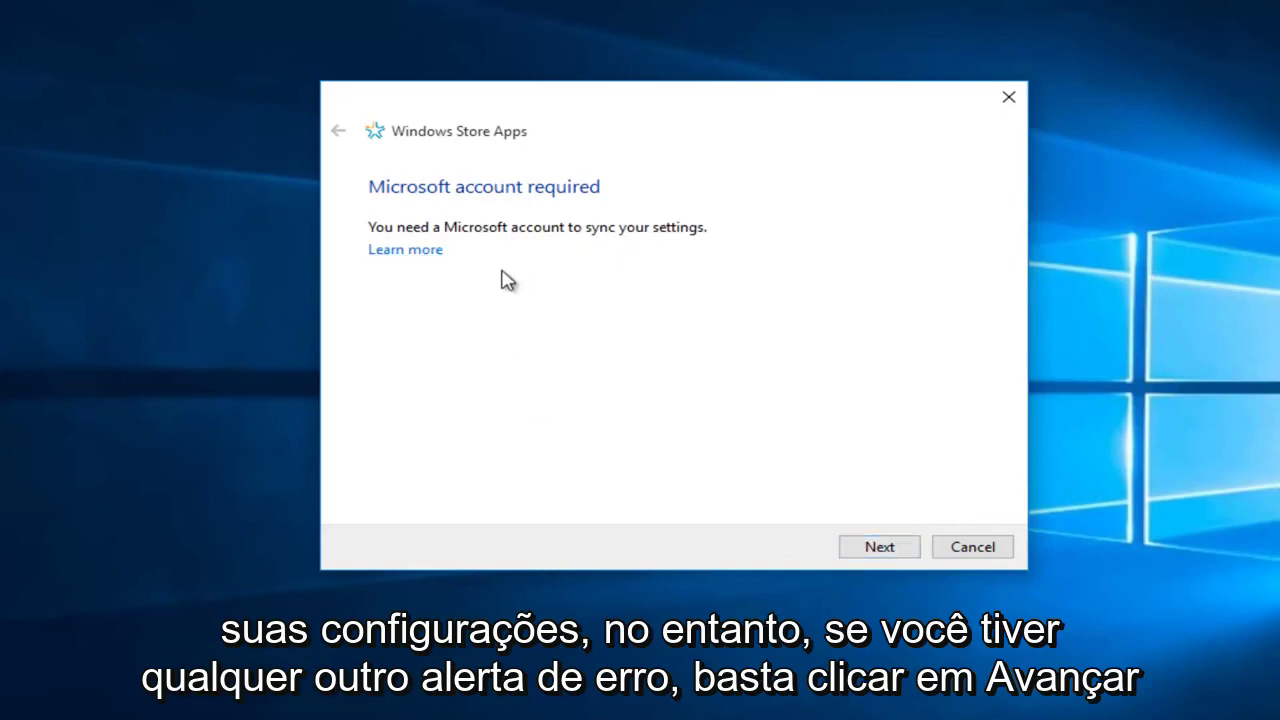
click(884, 556)
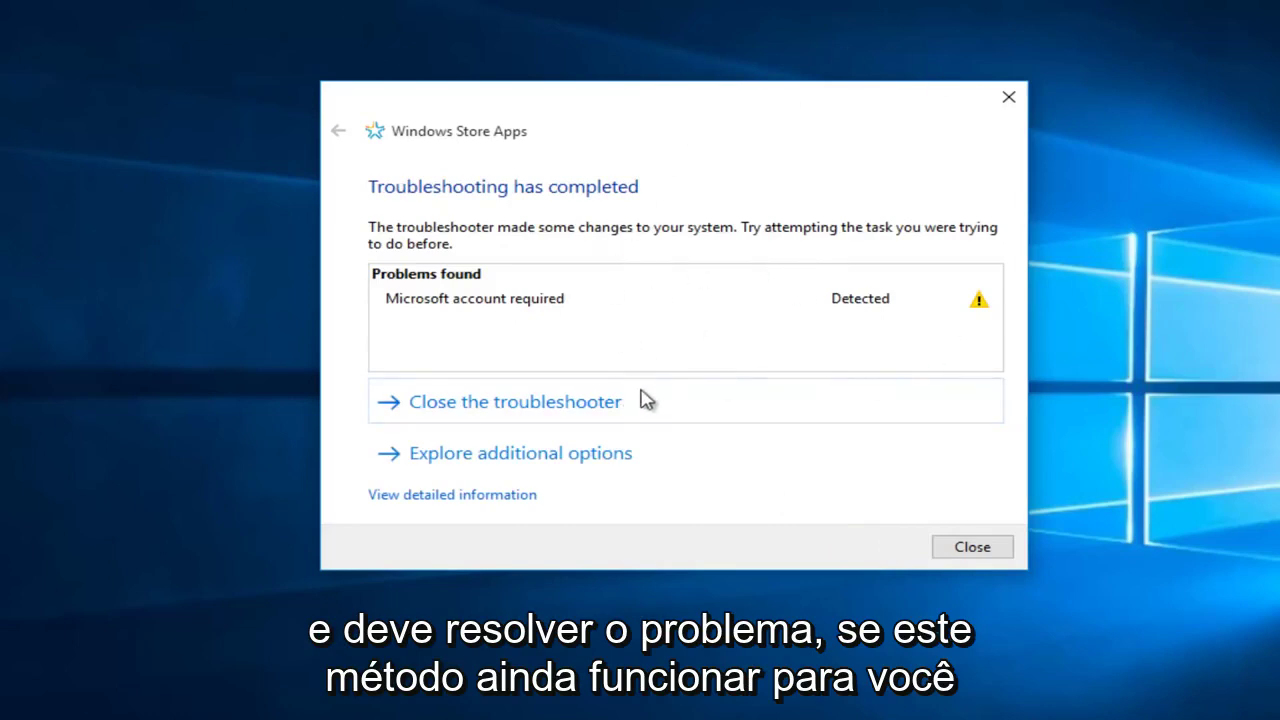
click(1007, 101)
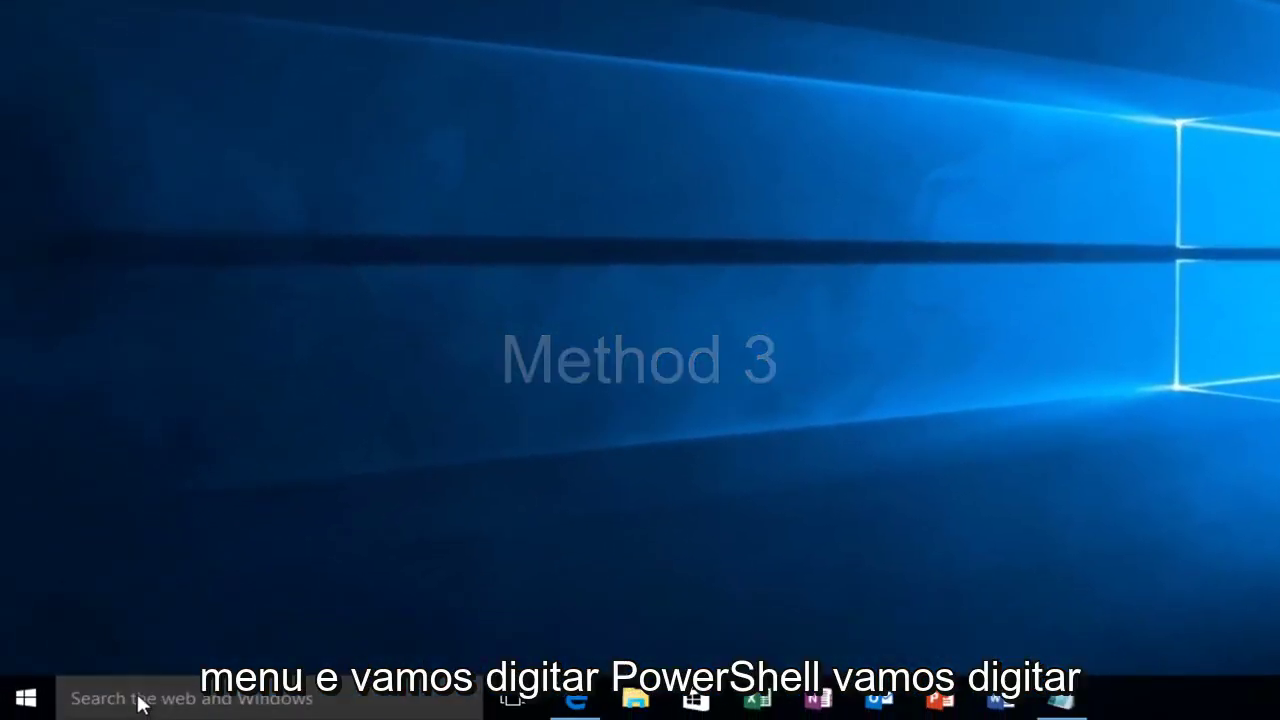
Search 'powershell' and start Windows PowerShell as administrator, approving the UAC prompt
click(140, 700)
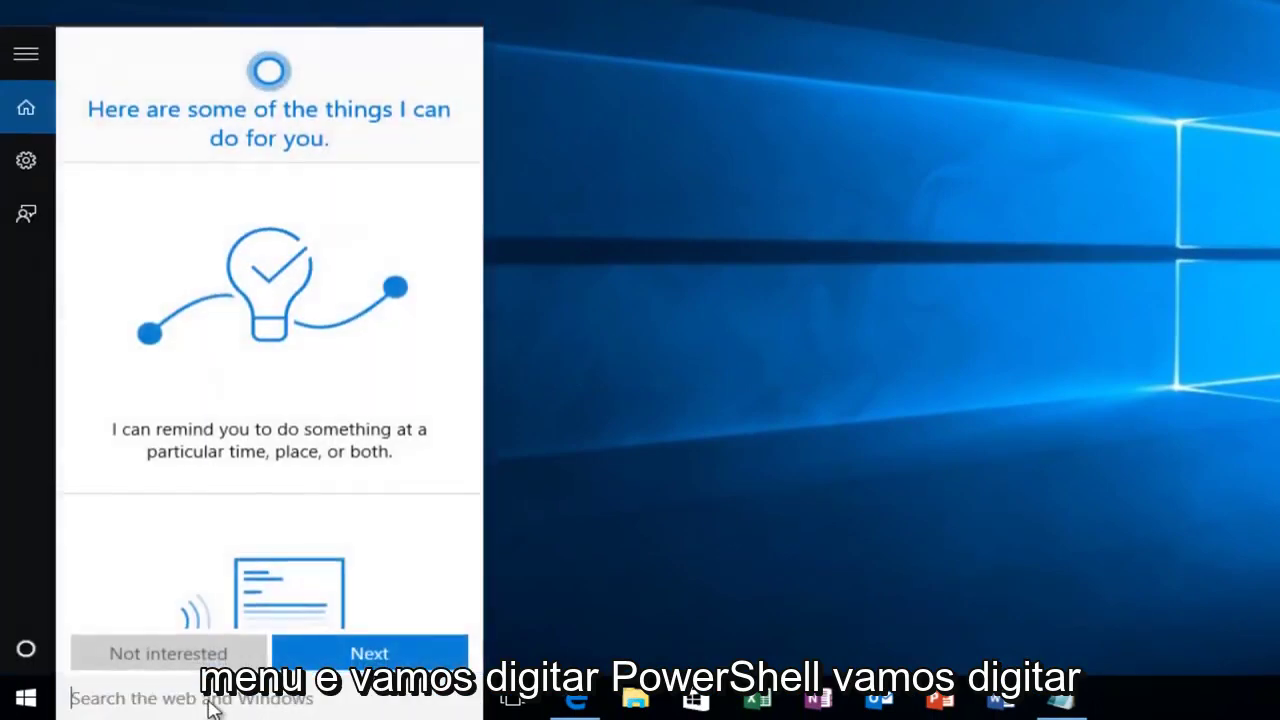
text(p)
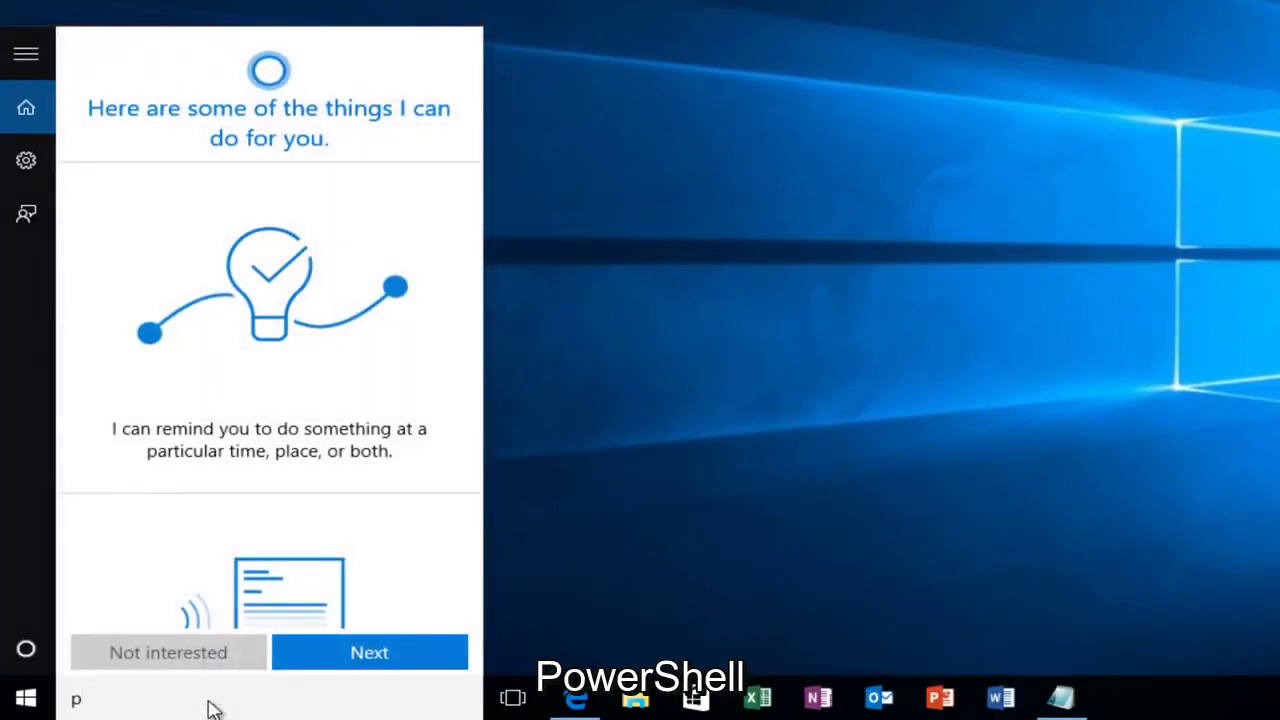
text(owershell)
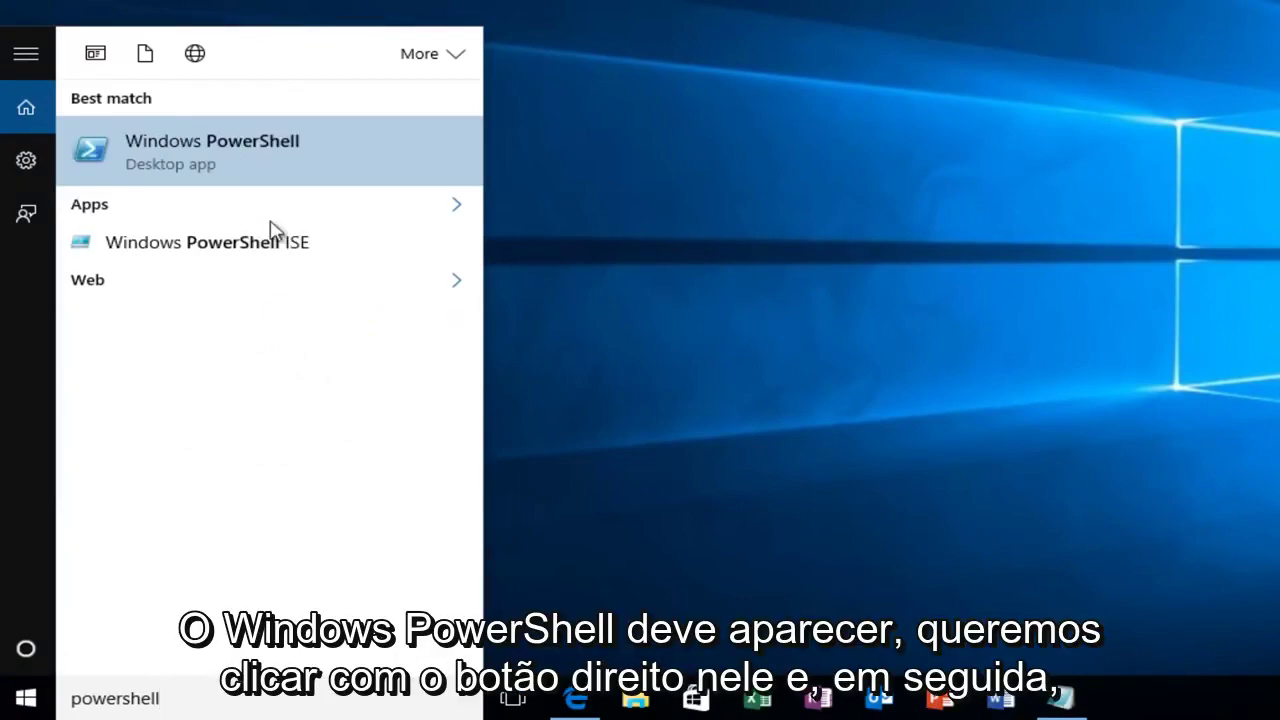
right_click(197, 152)
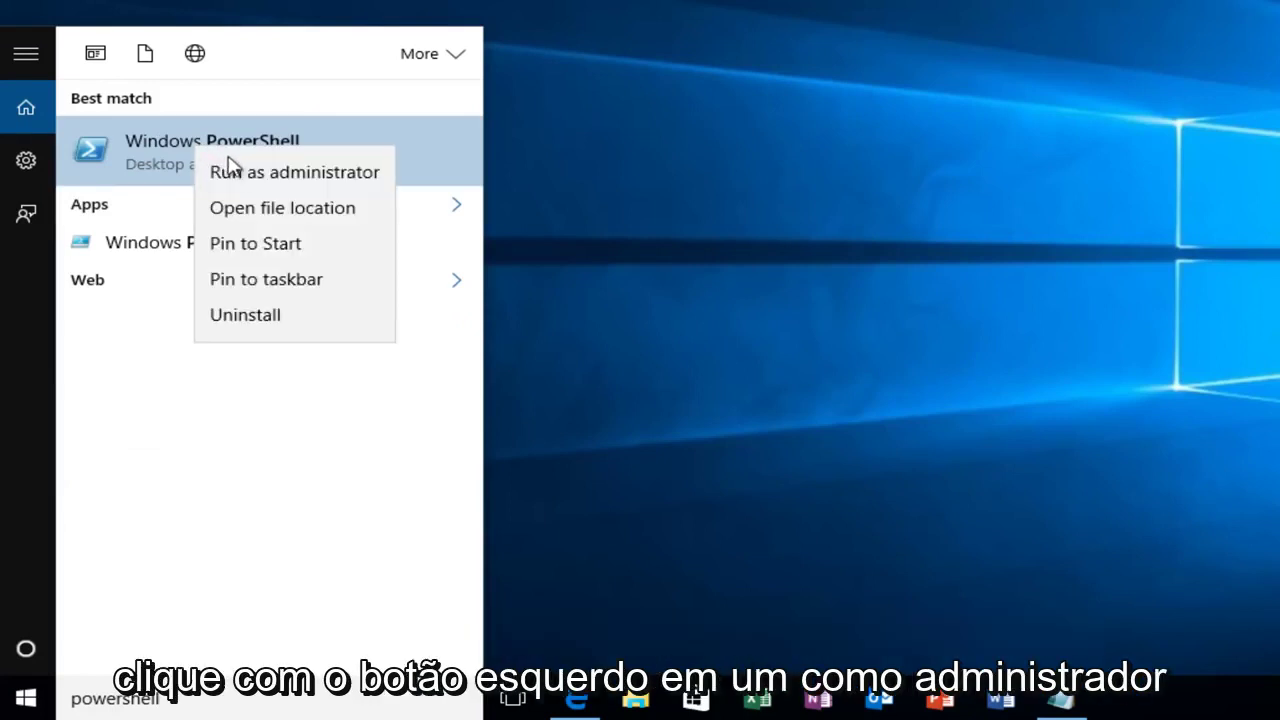
click(310, 178)
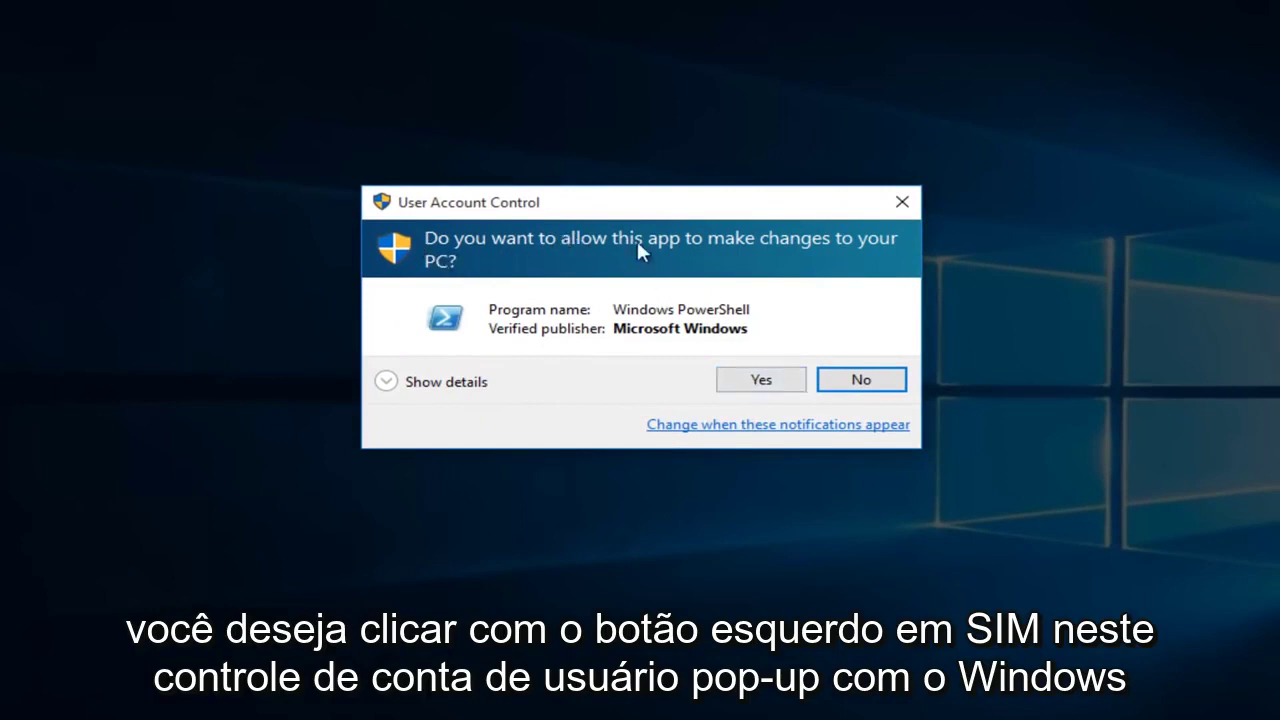
click(745, 379)
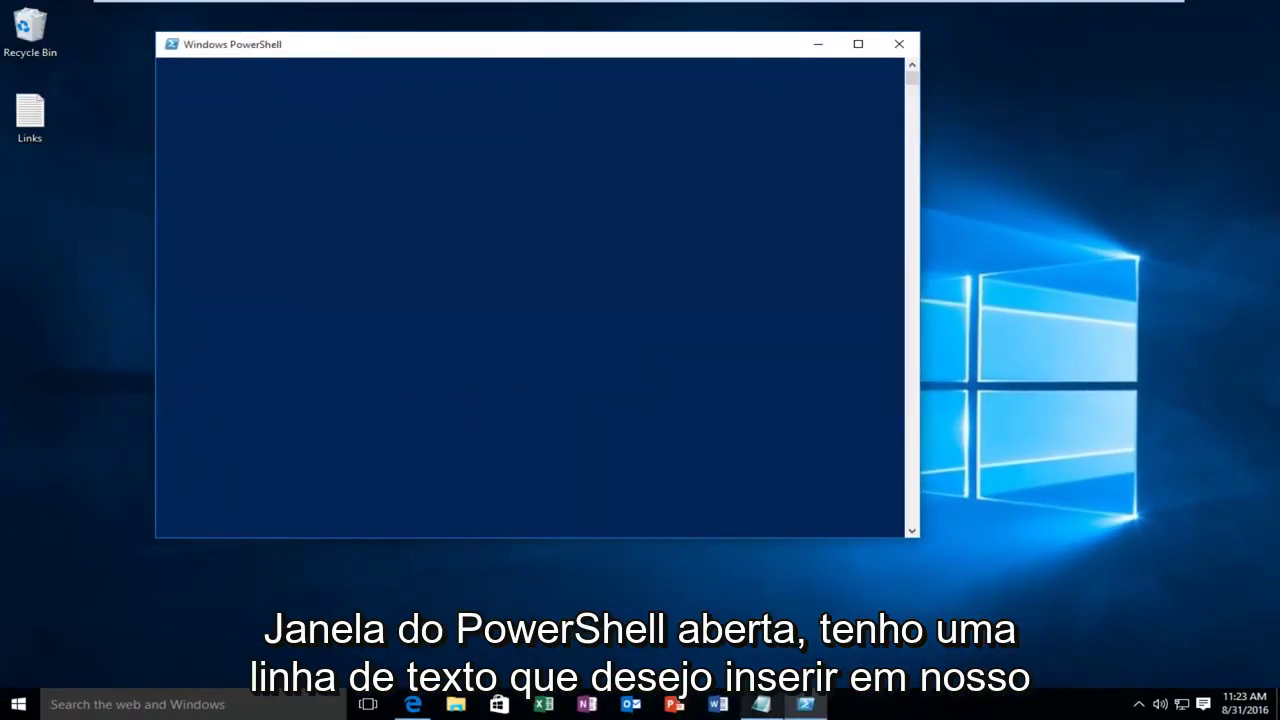
Copy the Get-AppXPackage re-register command line from the Links notes
click(761, 704)
drag(430, 25, 554, 224)
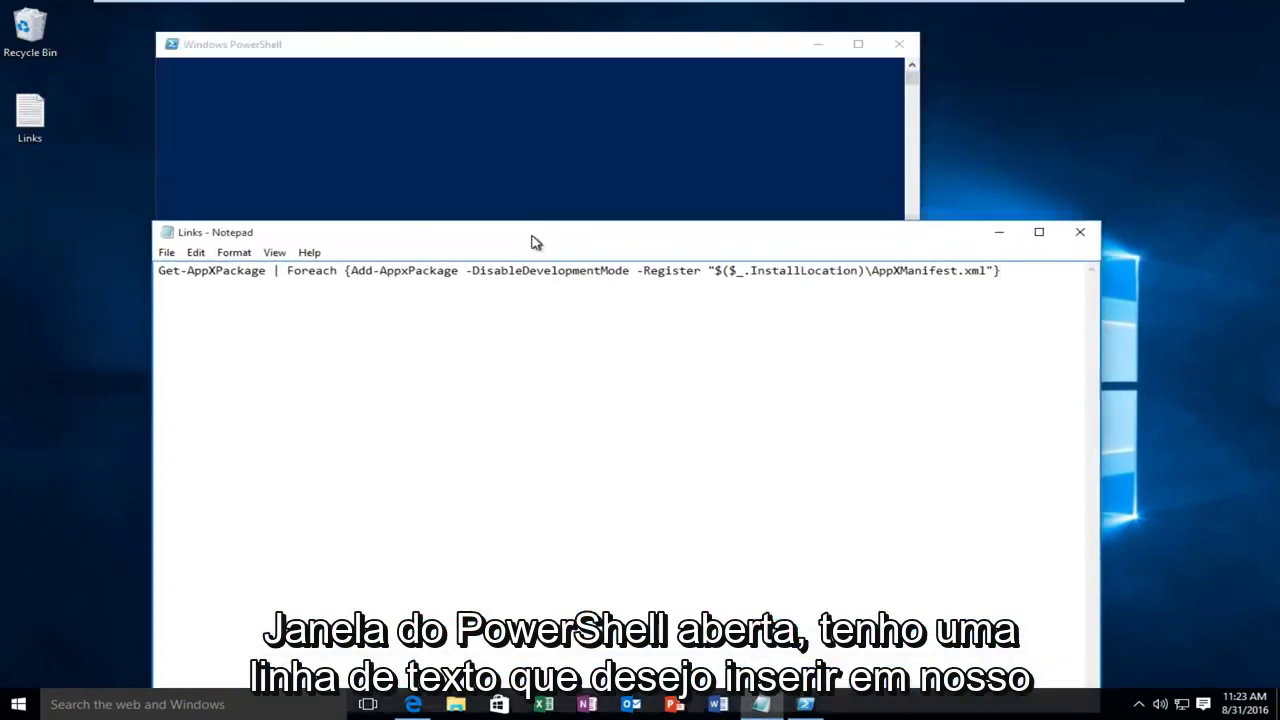
drag(1014, 276, 157, 294)
right_click(247, 283)
click(256, 327)
Paste the command at the elevated PowerShell prompt via the title bar's Edit menu
click(430, 48)
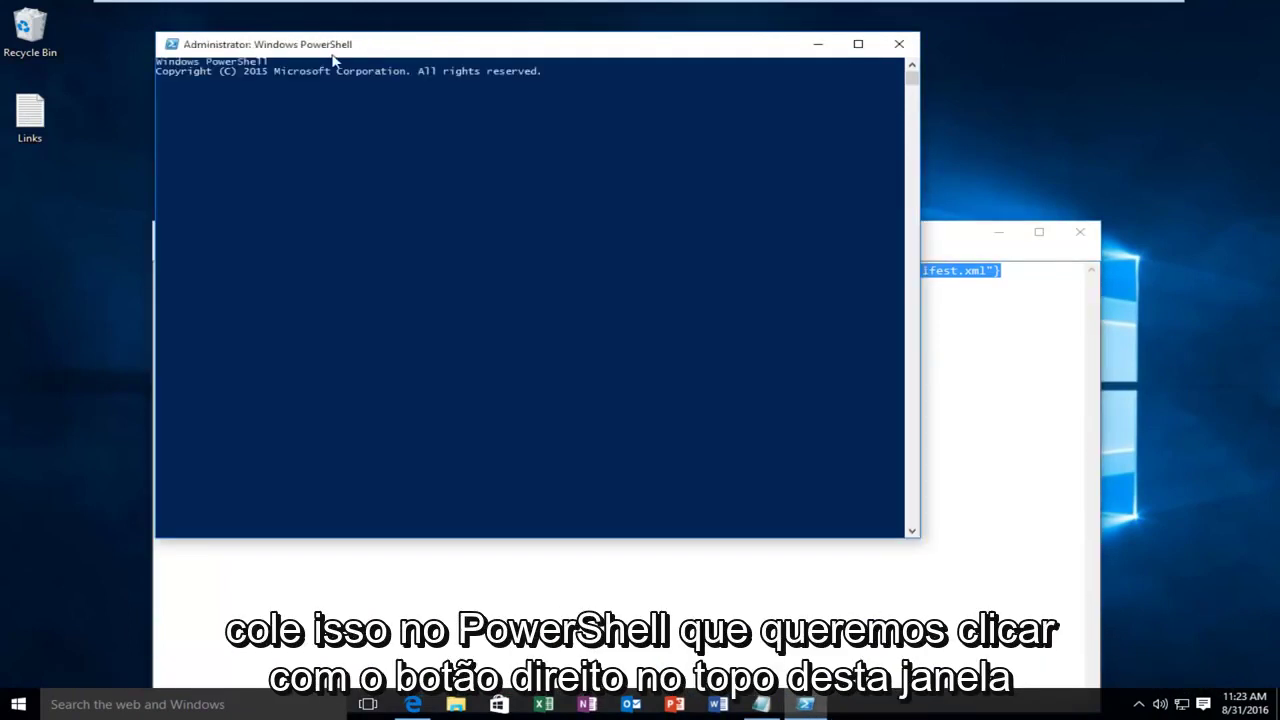
right_click(512, 51)
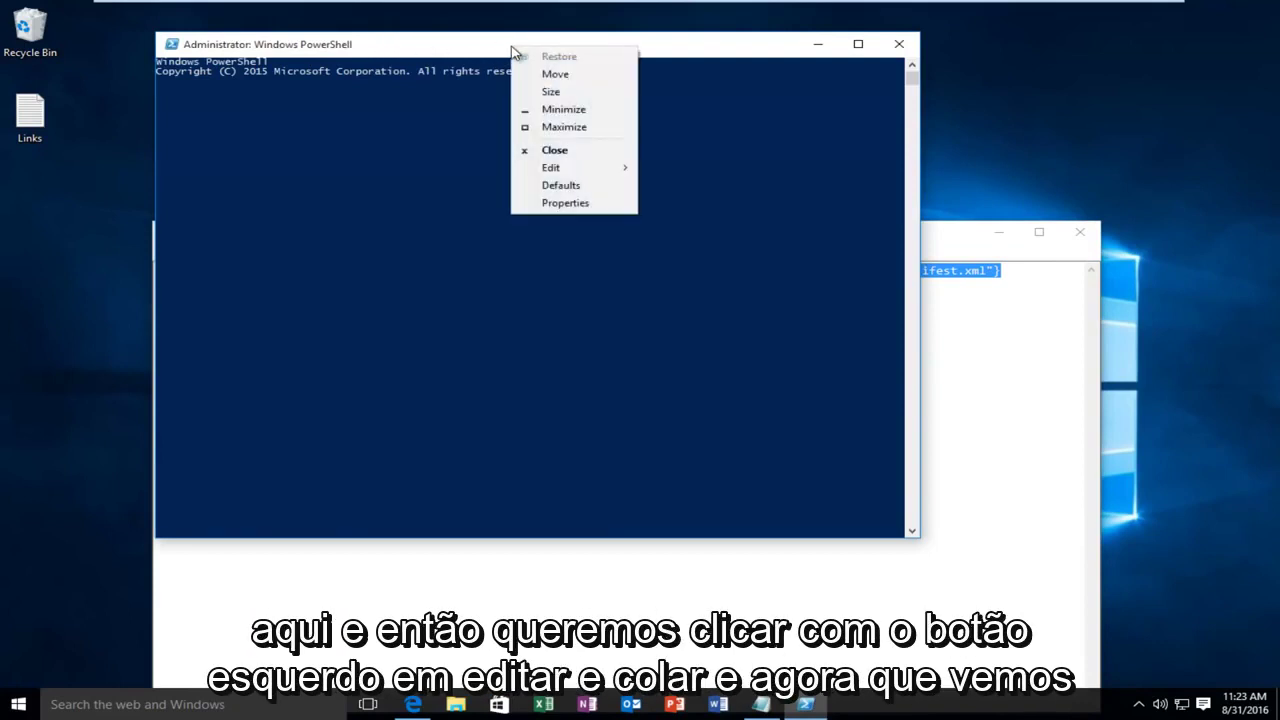
click(556, 170)
click(676, 203)
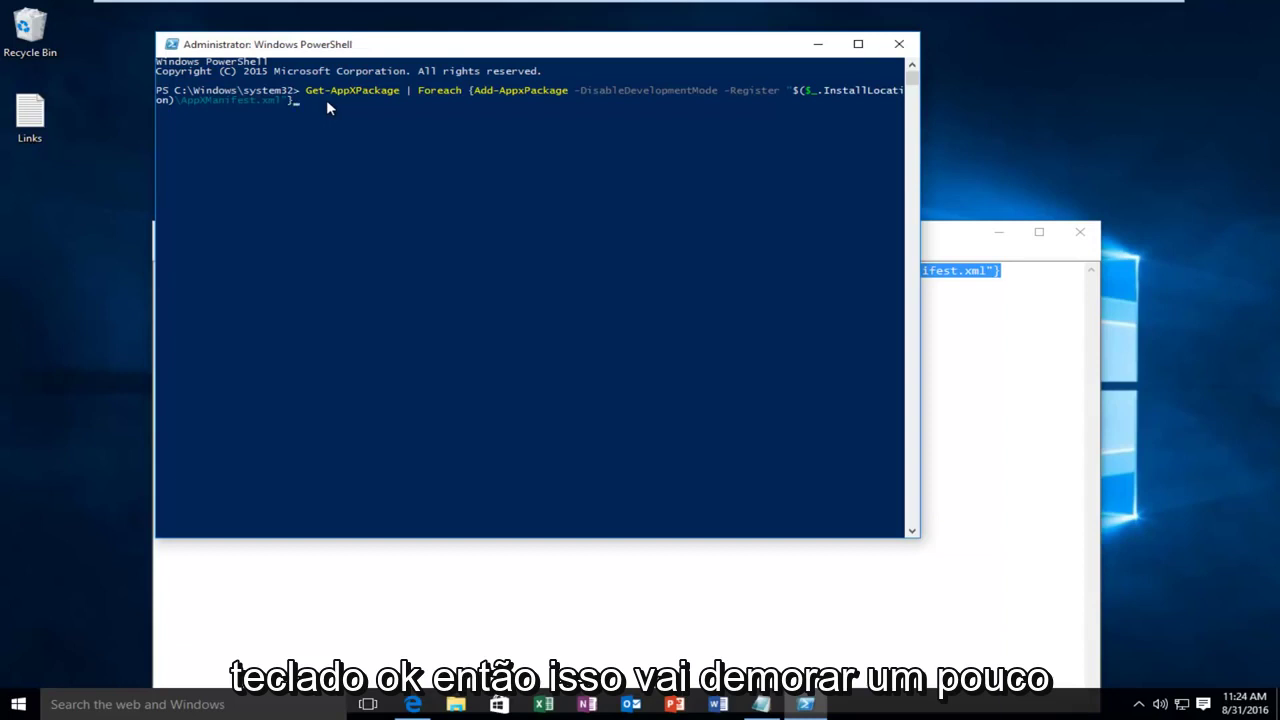
Clear the console's text selection so the re-register command runs to completion
click(326, 100)
right_click(326, 104)
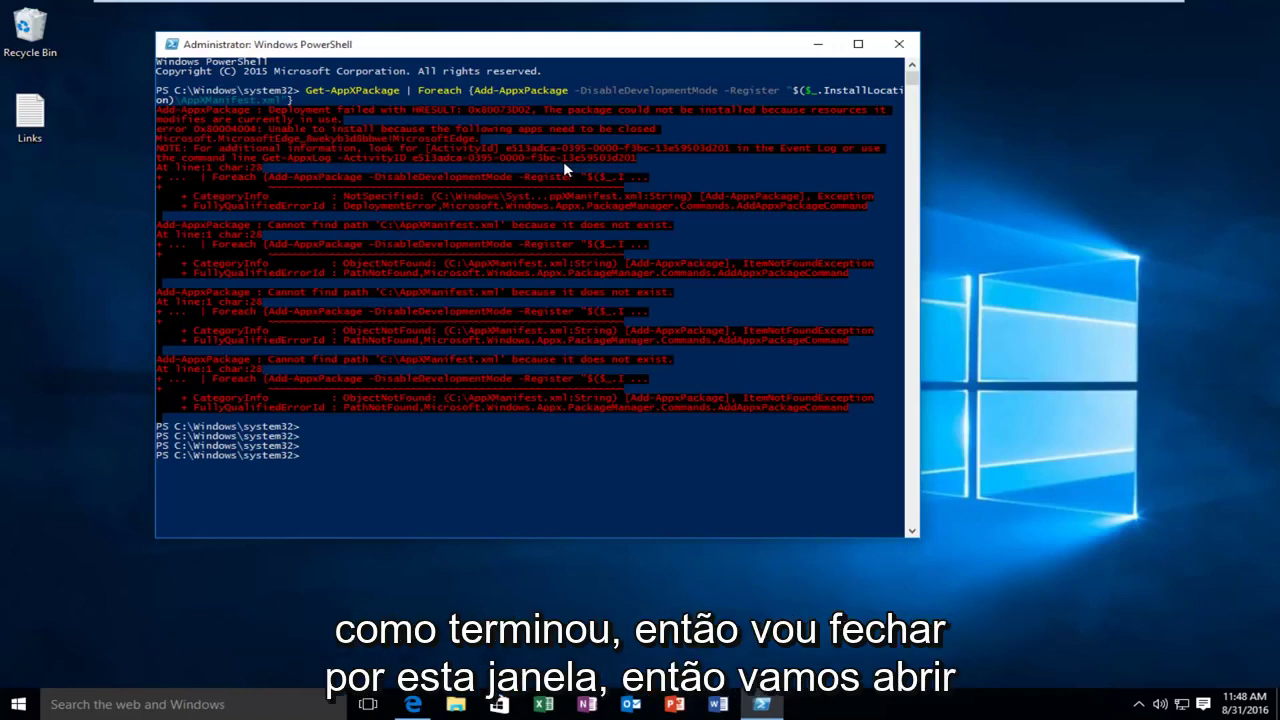
Close PowerShell and relaunch the Windows Store from the taskbar
click(890, 50)
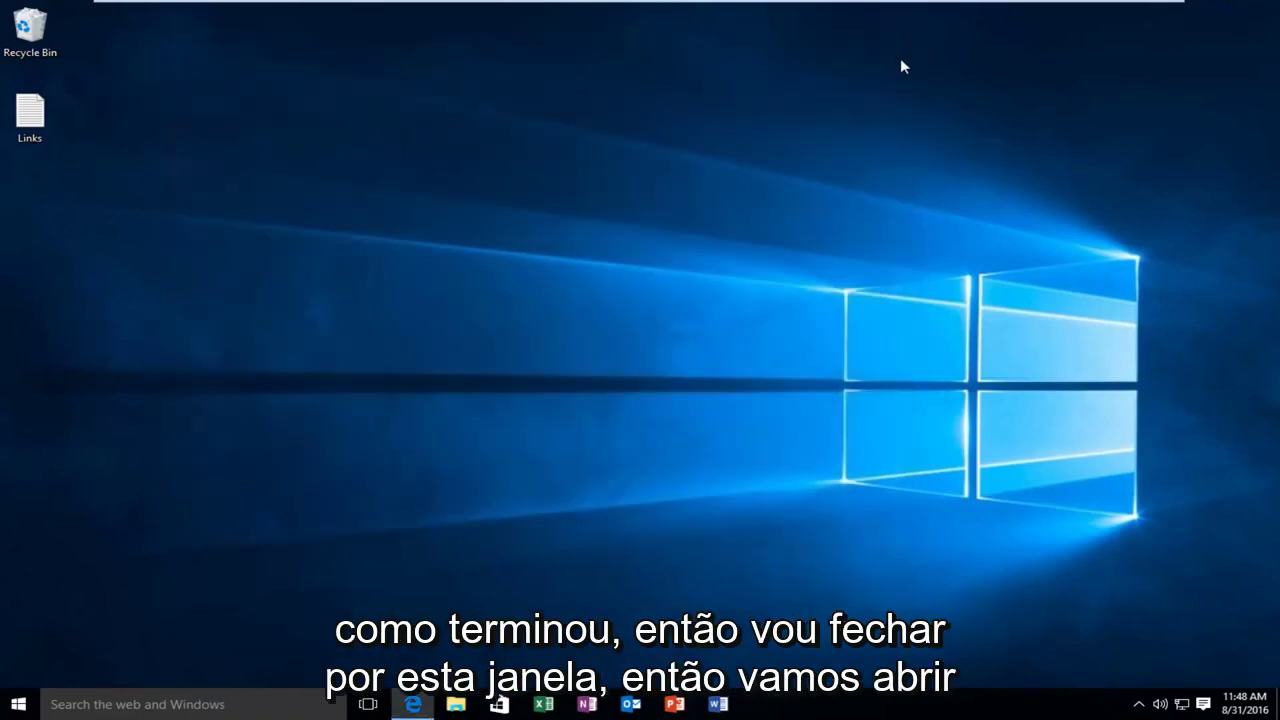
click(499, 704)
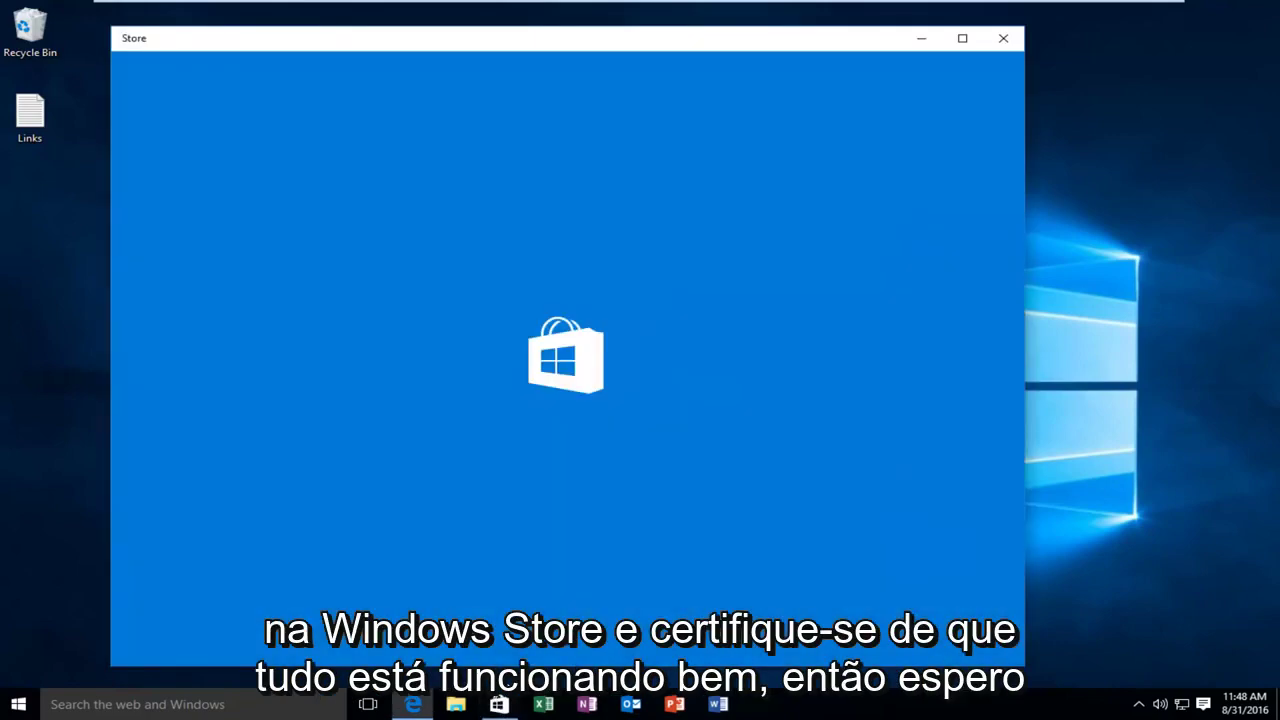